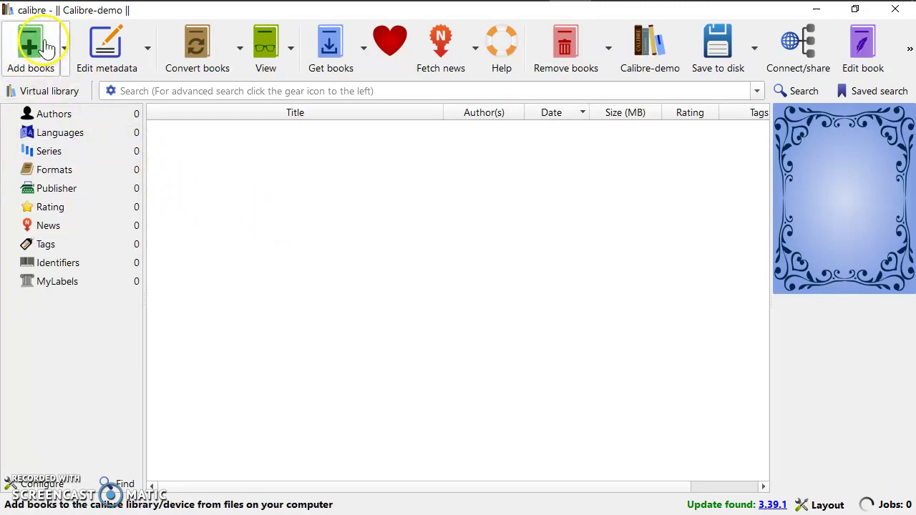
# Add the Alice's Adventures in Wonderland EPUB from the eBook Demo folder in Documents to the library.
pyautogui.click(46, 48)
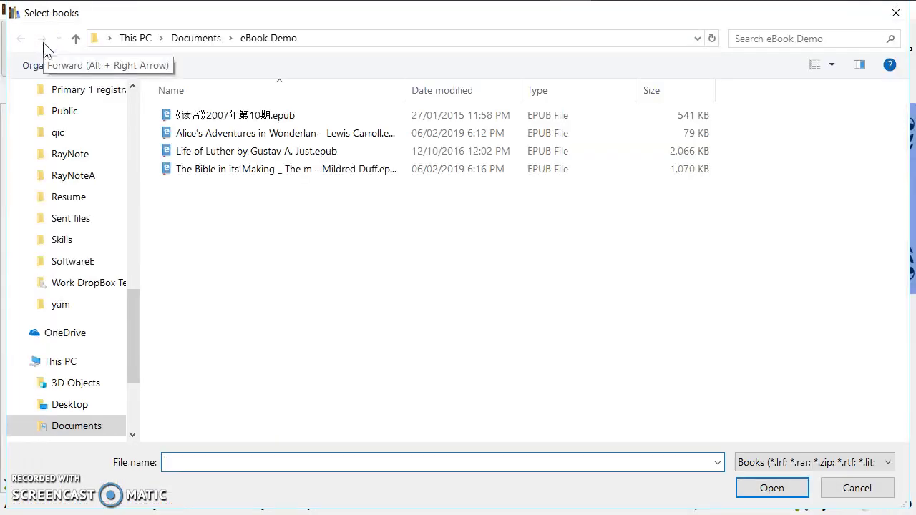
pyautogui.click(62, 362)
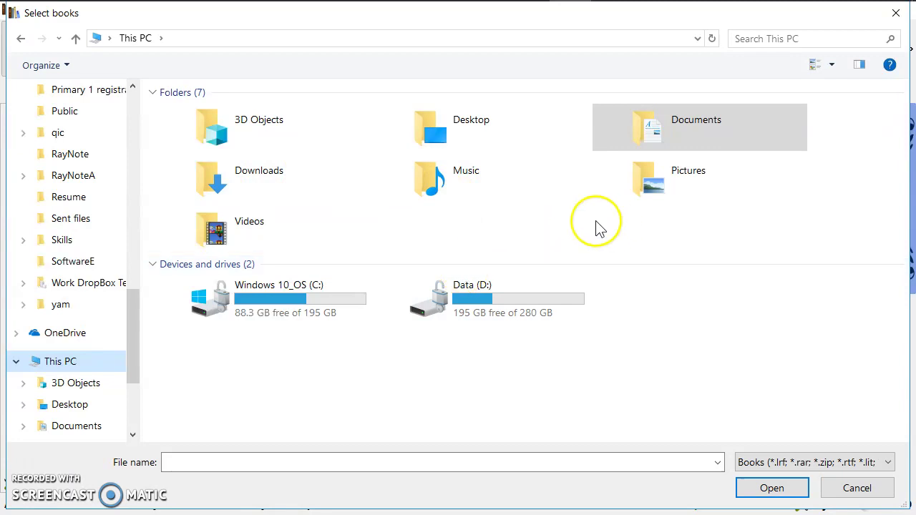
pyautogui.doubleClick(646, 150)
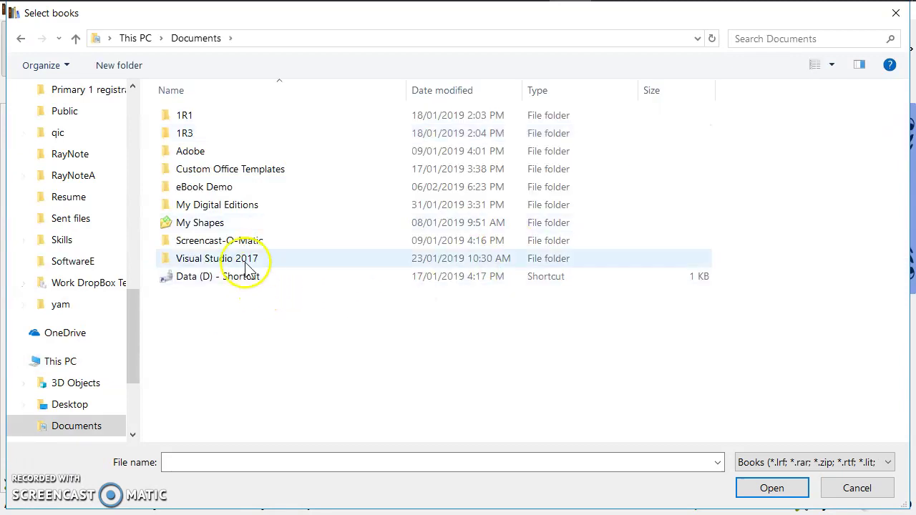
pyautogui.click(225, 186)
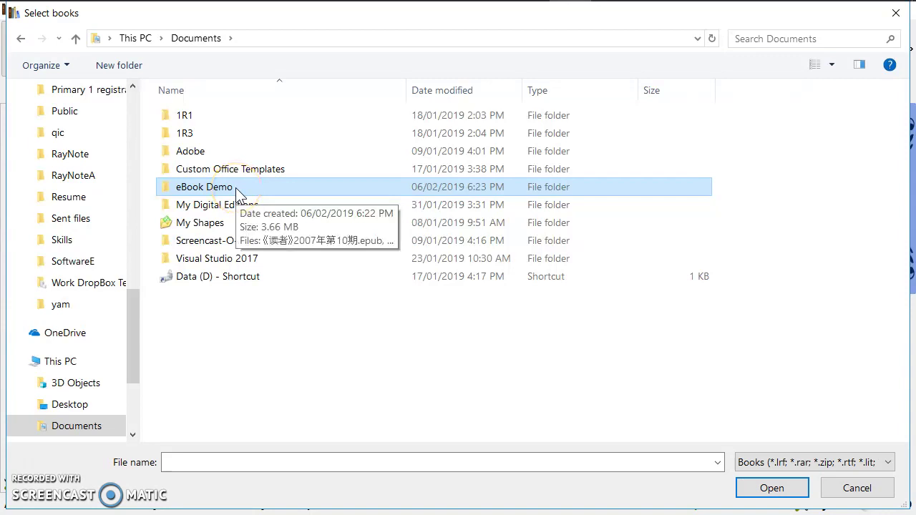
pyautogui.doubleClick(235, 188)
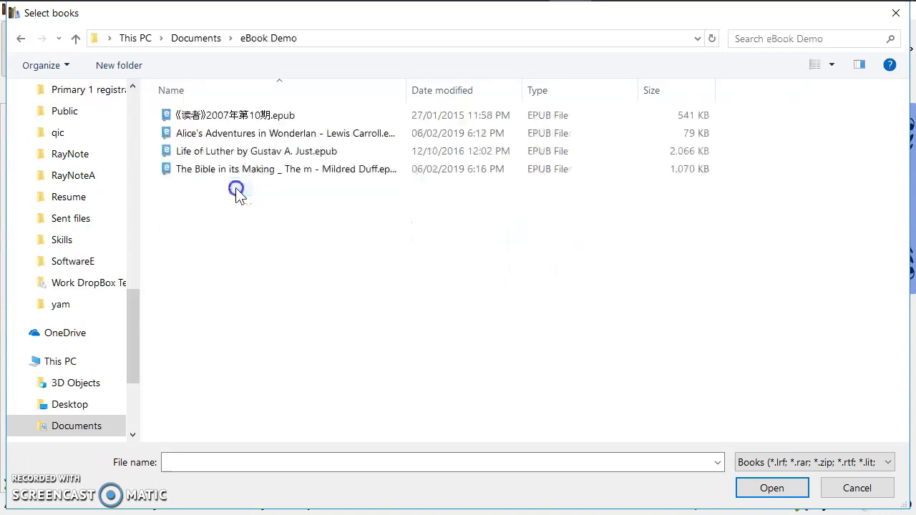
pyautogui.click(235, 133)
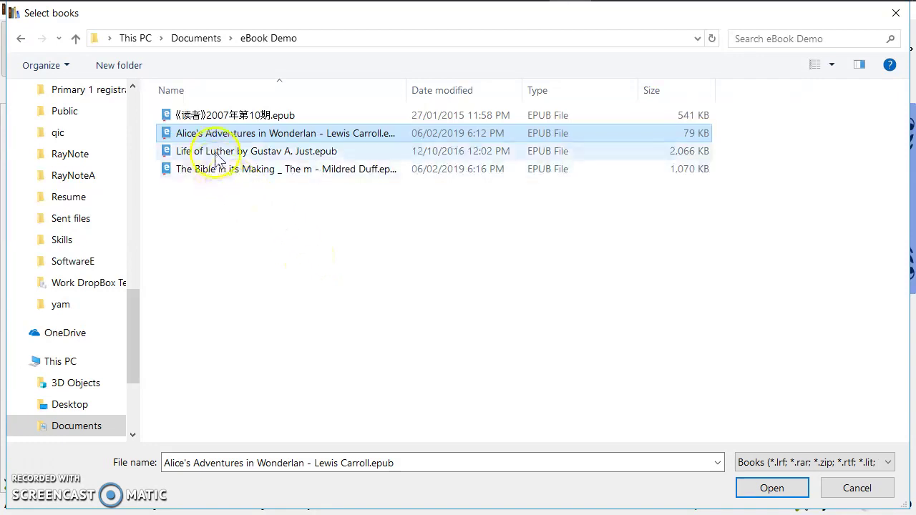
pyautogui.click(767, 490)
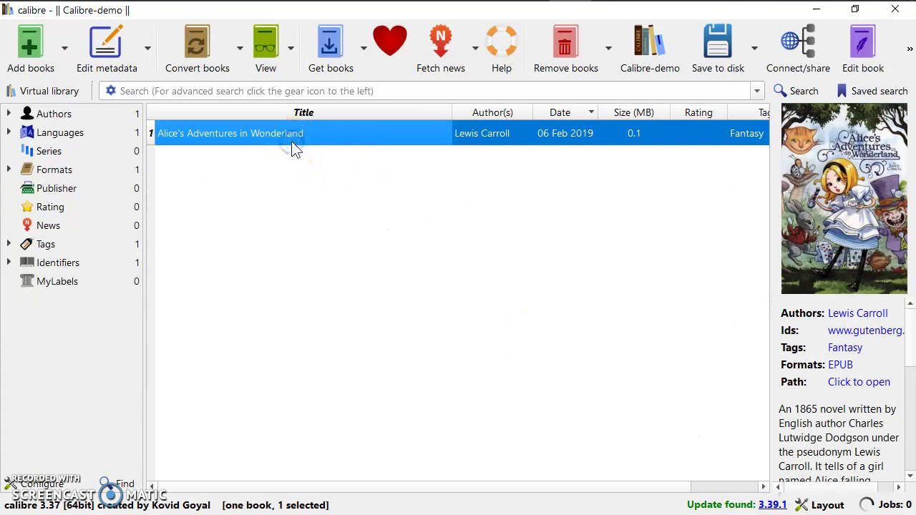
# View Alice's Adventures in Wonderland in a widened e-book viewer, skim through to chapter III, and close it.
pyautogui.doubleClick(291, 141)
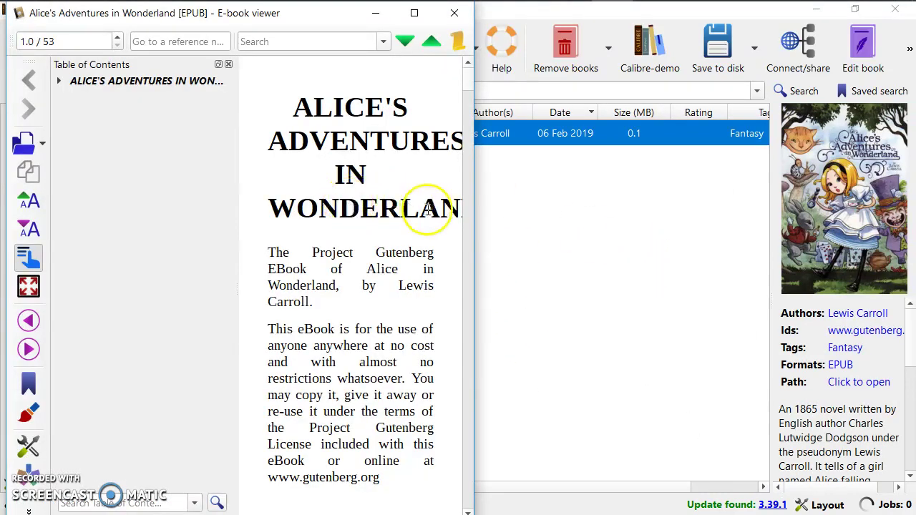
pyautogui.click(454, 13)
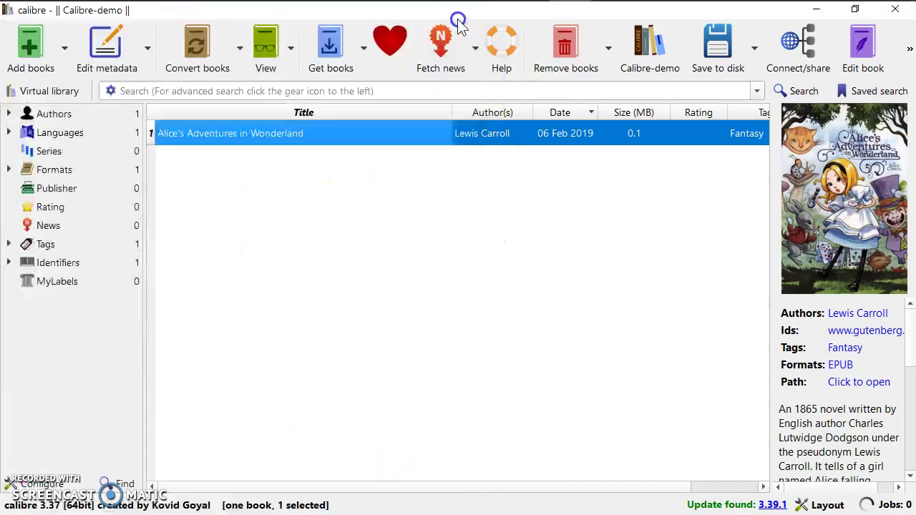
pyautogui.click(205, 137)
pyautogui.doubleClick(205, 136)
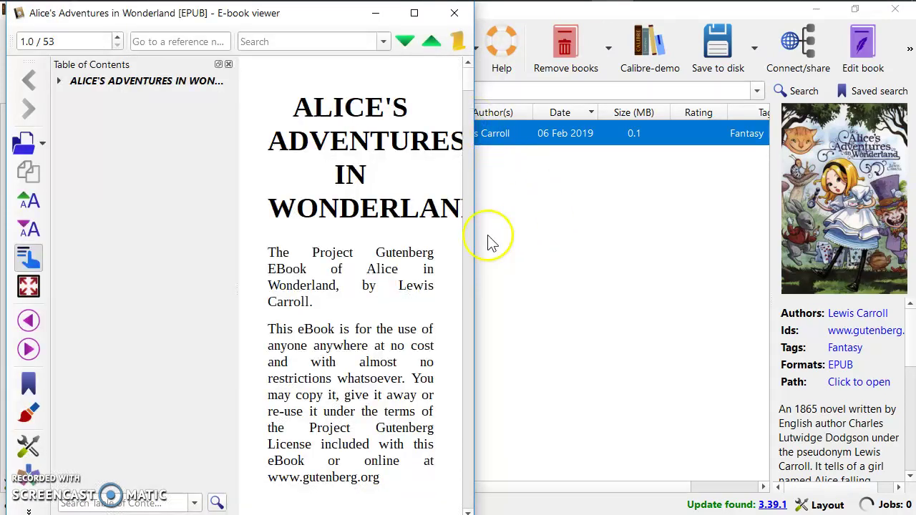
pyautogui.moveTo(480, 238); pyautogui.dragTo(739, 229)
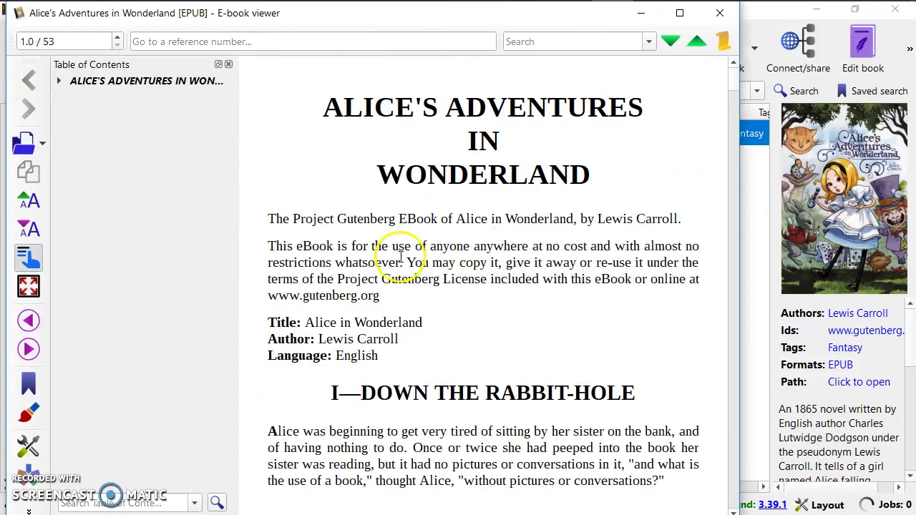
pyautogui.scroll(-20, 404, 256)
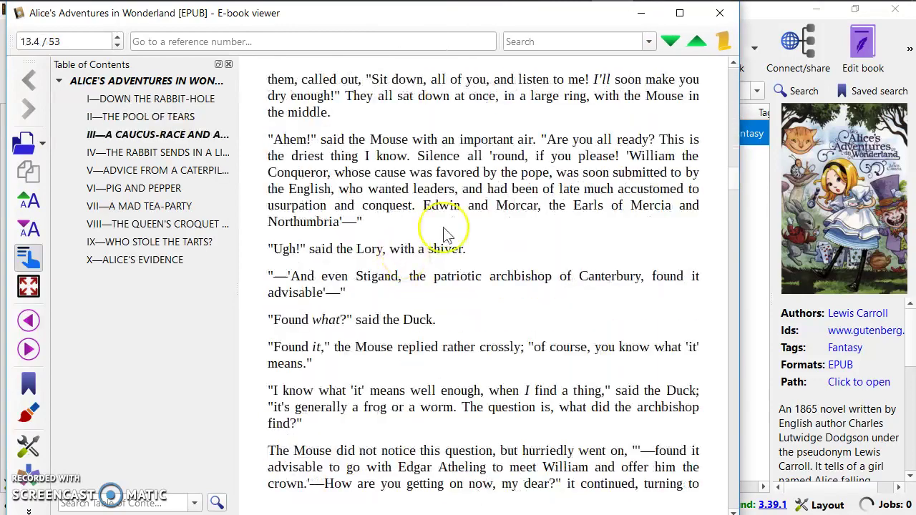
pyautogui.click(719, 11)
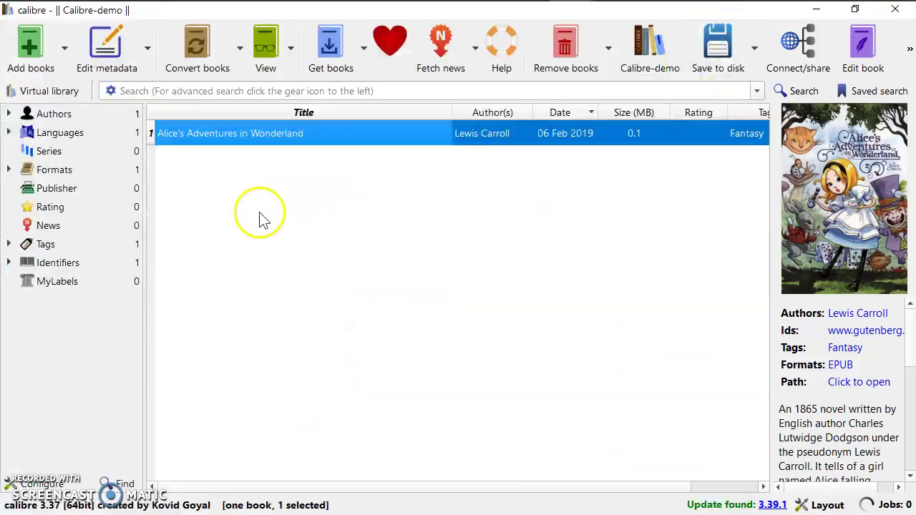
# Add 《读者》2007年第10期.epub and the Life of Luther EPUB from the eBook Demo folder to the library.
pyautogui.click(39, 56)
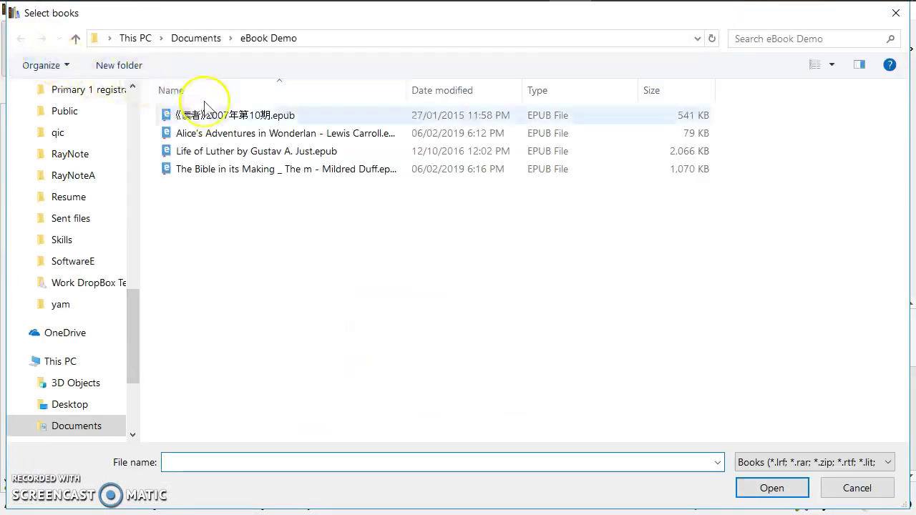
pyautogui.click(229, 122)
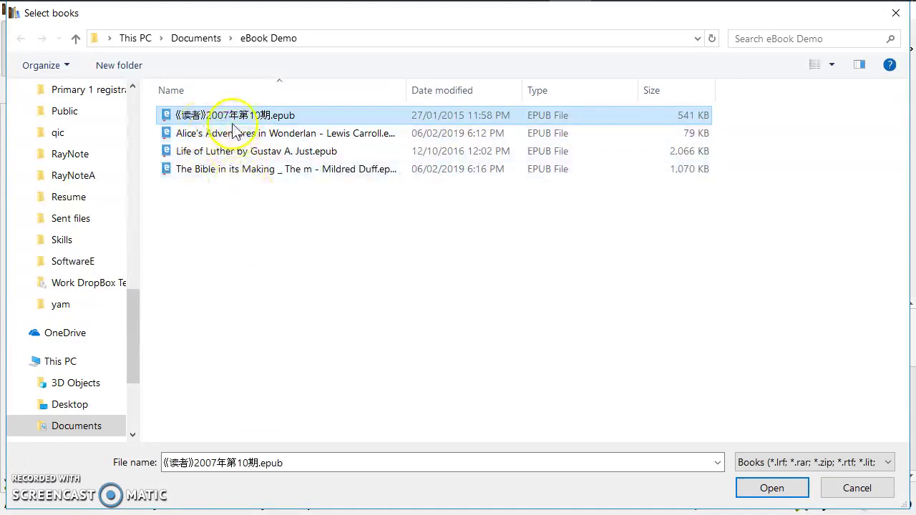
pyautogui.click(772, 488)
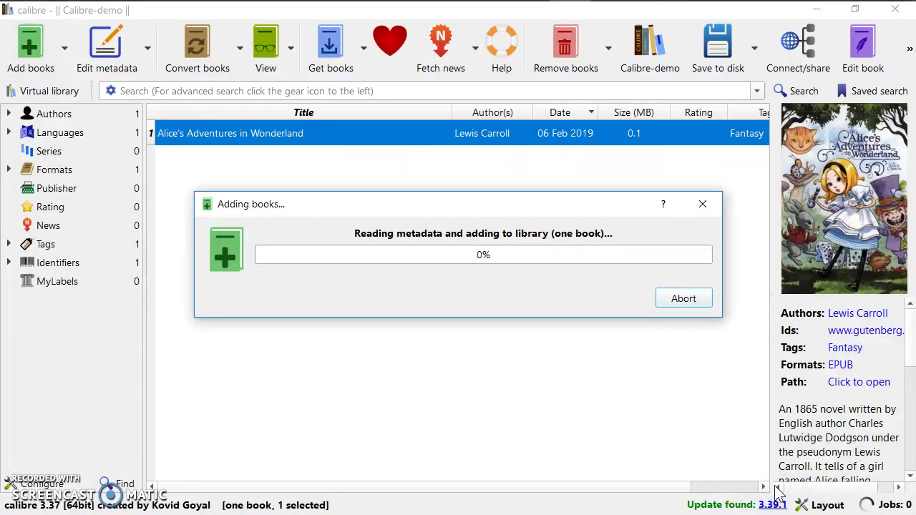
pyautogui.click(43, 67)
pyautogui.click(196, 151)
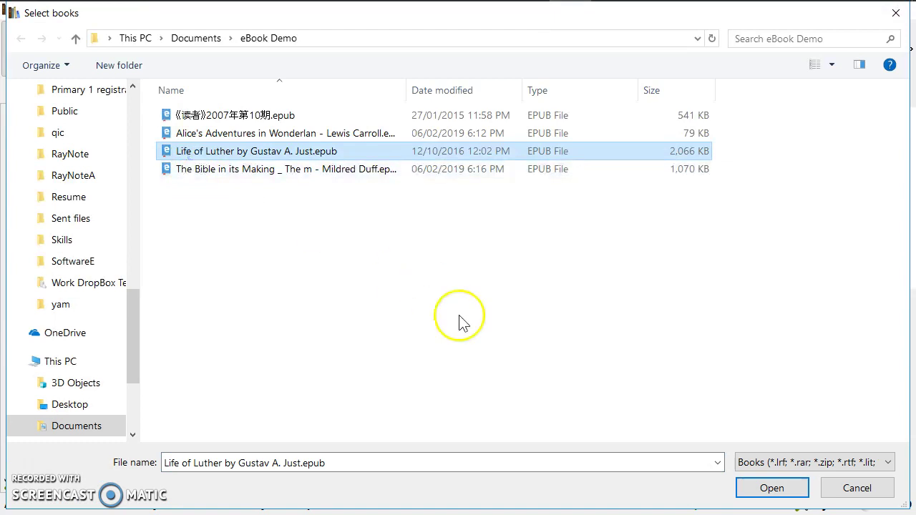
pyautogui.click(771, 488)
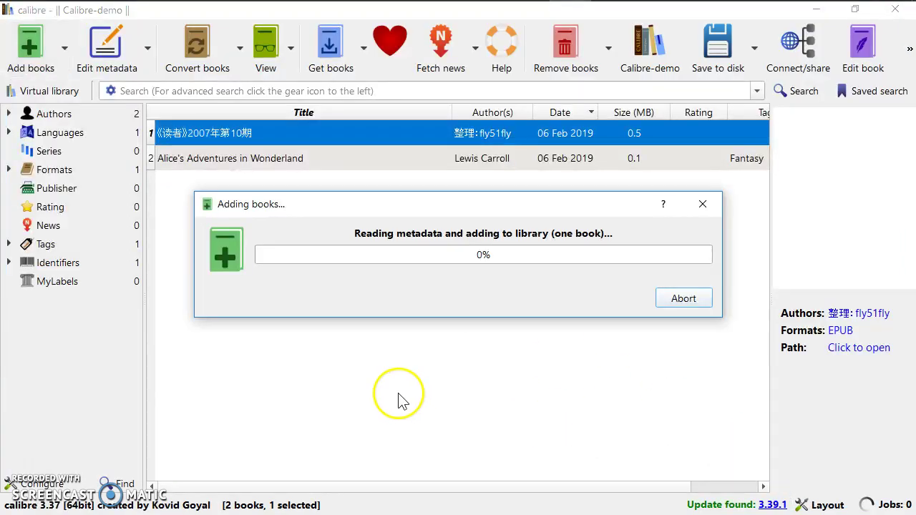
# Add The Bible in its Making EPUB from the eBook Demo folder to the library and clear the book selection.
pyautogui.click(35, 68)
pyautogui.click(237, 171)
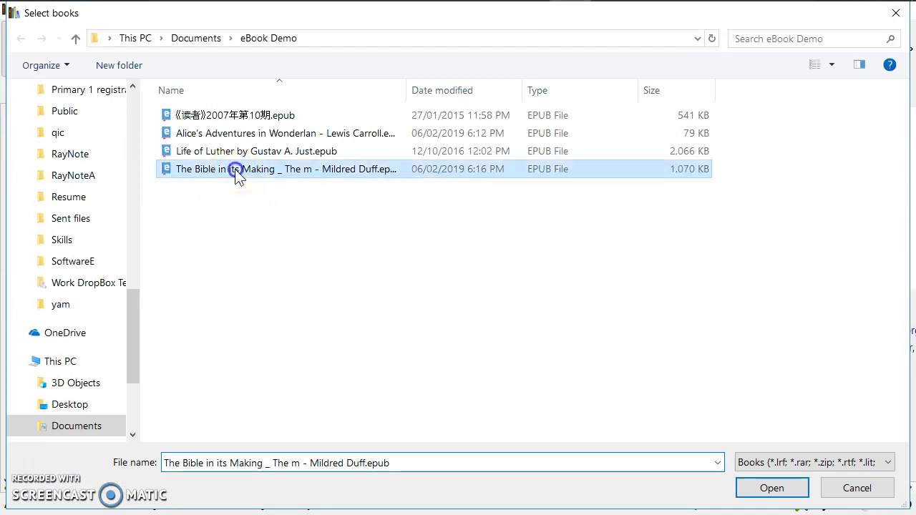
pyautogui.click(777, 489)
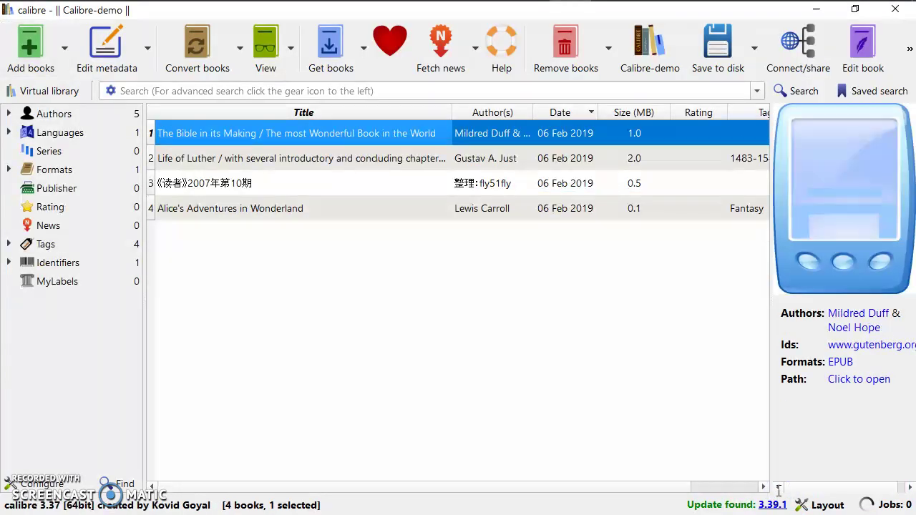
pyautogui.click(301, 336)
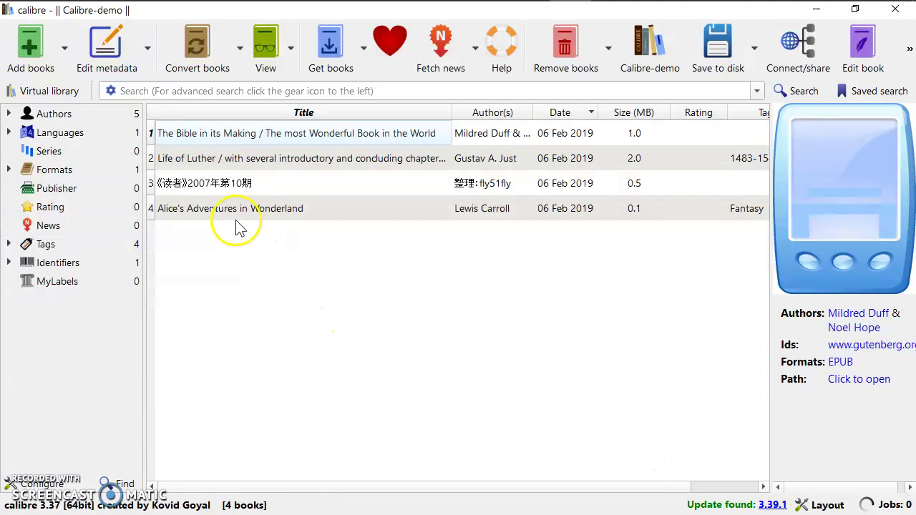
# View The Bible in its Making in a maximized e-book viewer, skim through to its first chapter, and close it.
pyautogui.doubleClick(246, 136)
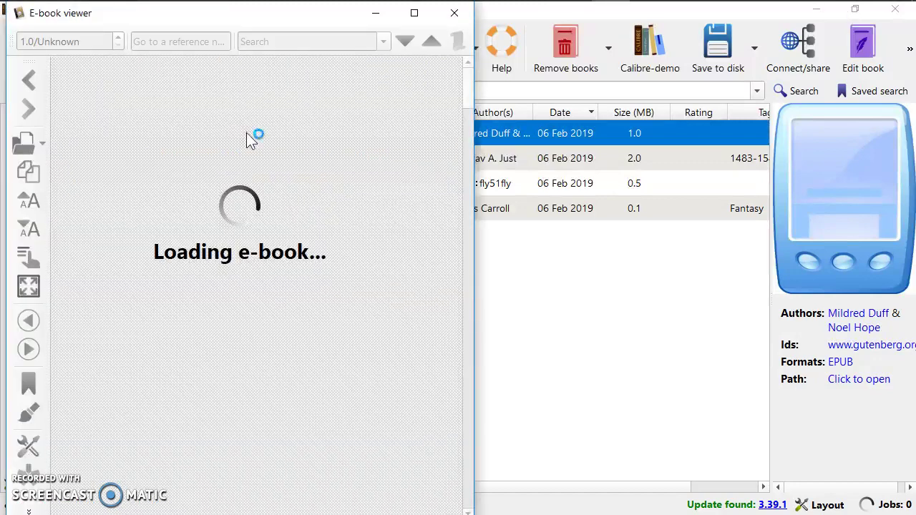
pyautogui.click(413, 12)
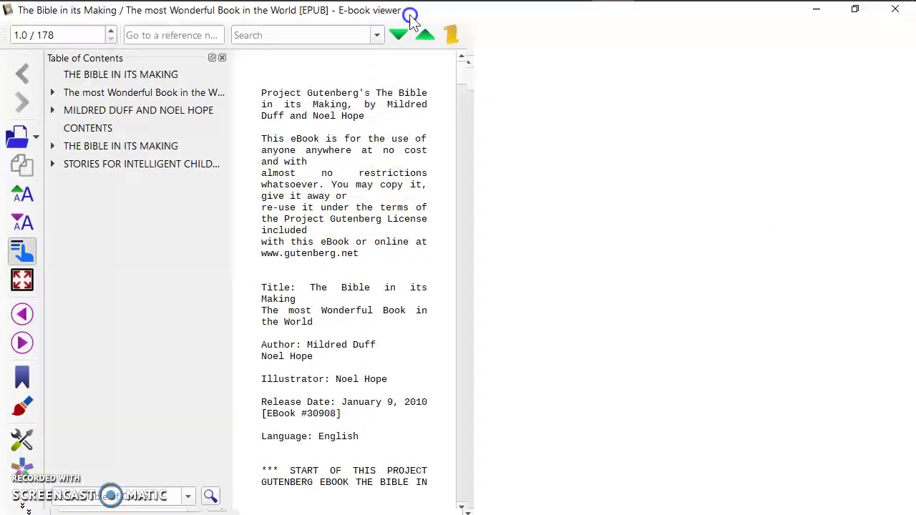
pyautogui.scroll(-10, 522, 268)
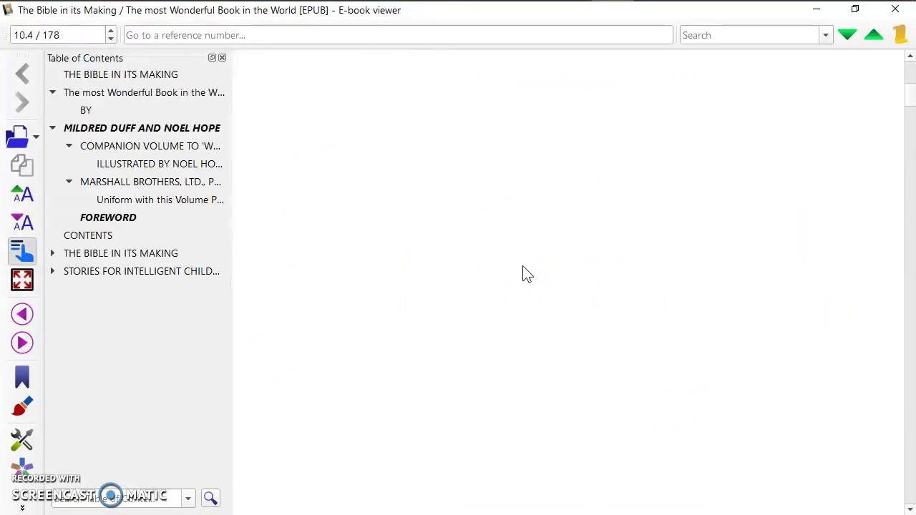
pyautogui.scroll(-10, 522, 266)
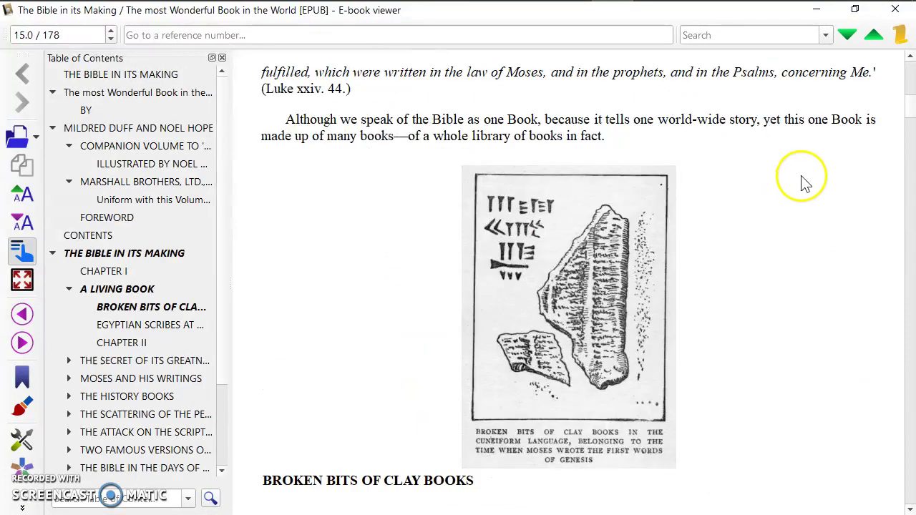
pyautogui.click(895, 9)
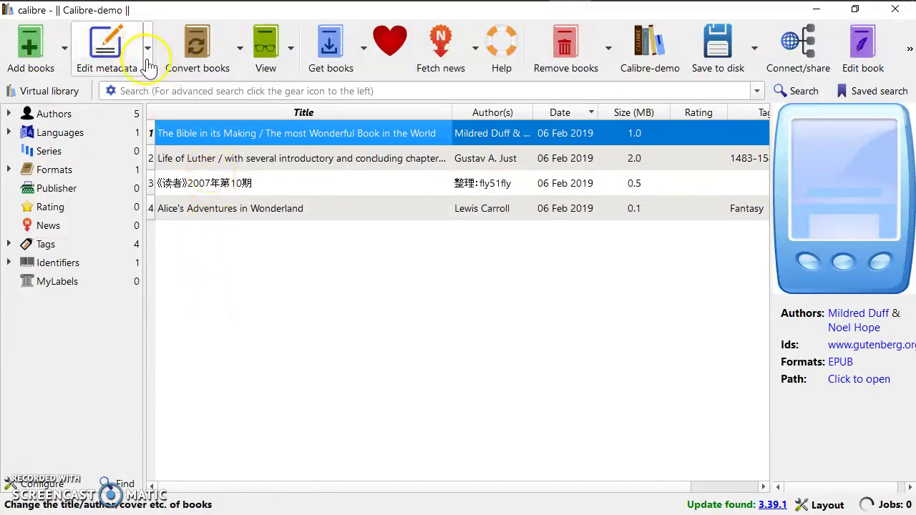
# Switch to File Explorer and open the Calibre-demo library folder inside Apps in Dropbox.
pyautogui.moveTo(146, 16)
pyautogui.click(133, 115)
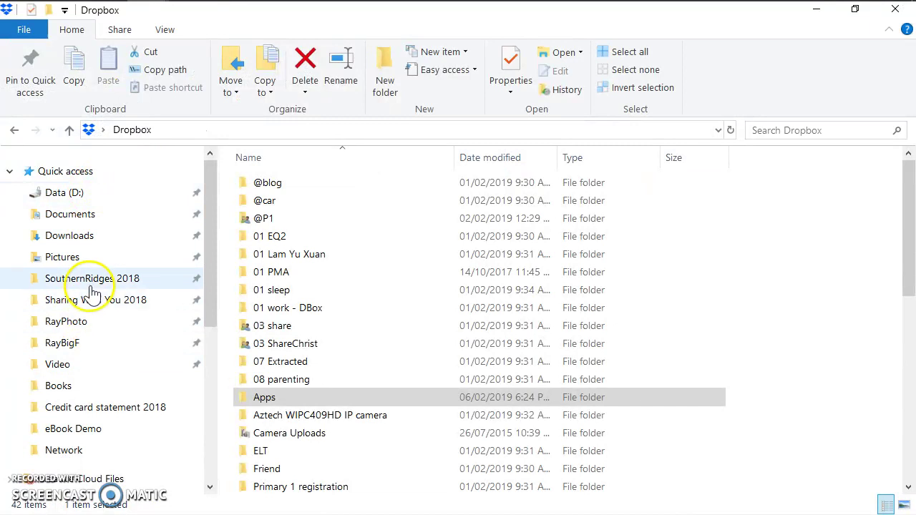
pyautogui.scroll(-3, 93, 290)
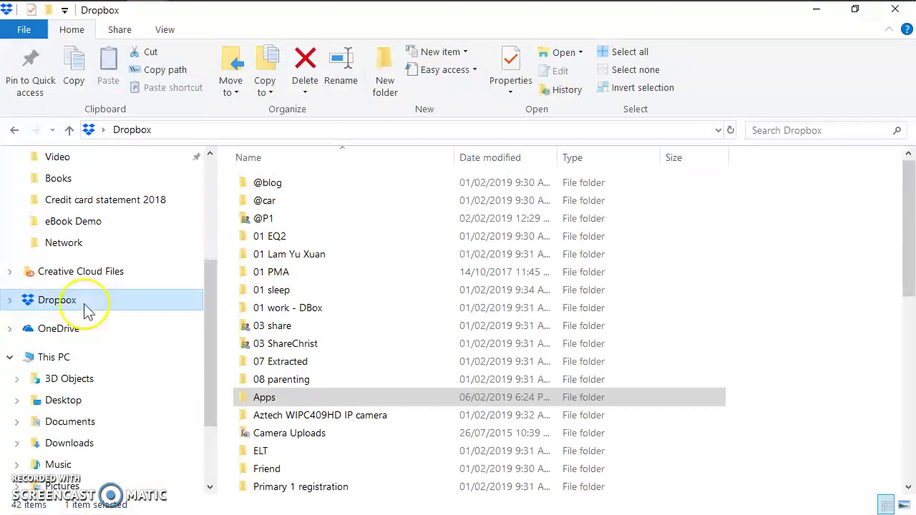
pyautogui.click(276, 395)
pyautogui.scroll(-2, 297, 397)
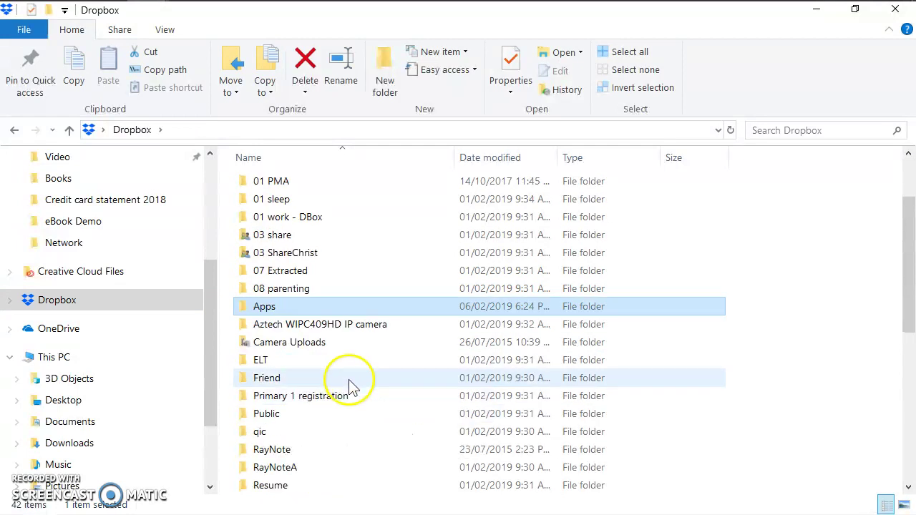
pyautogui.doubleClick(309, 304)
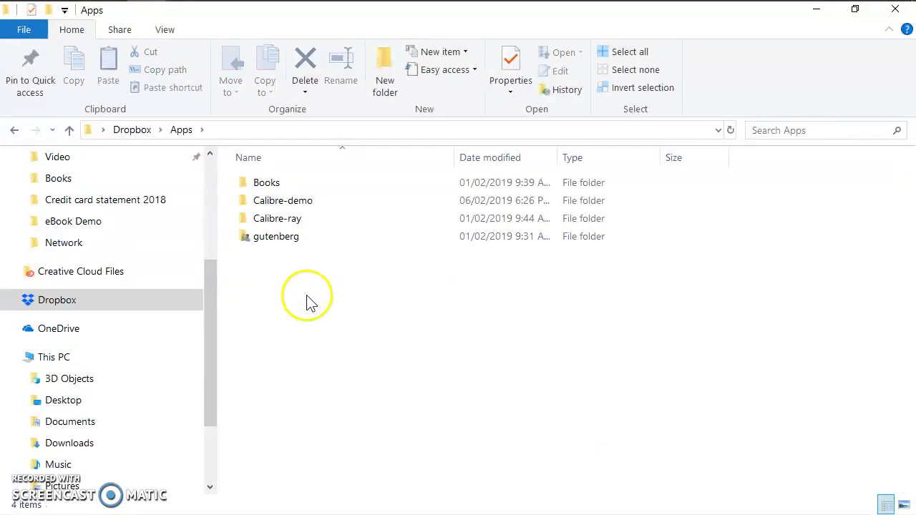
pyautogui.doubleClick(298, 203)
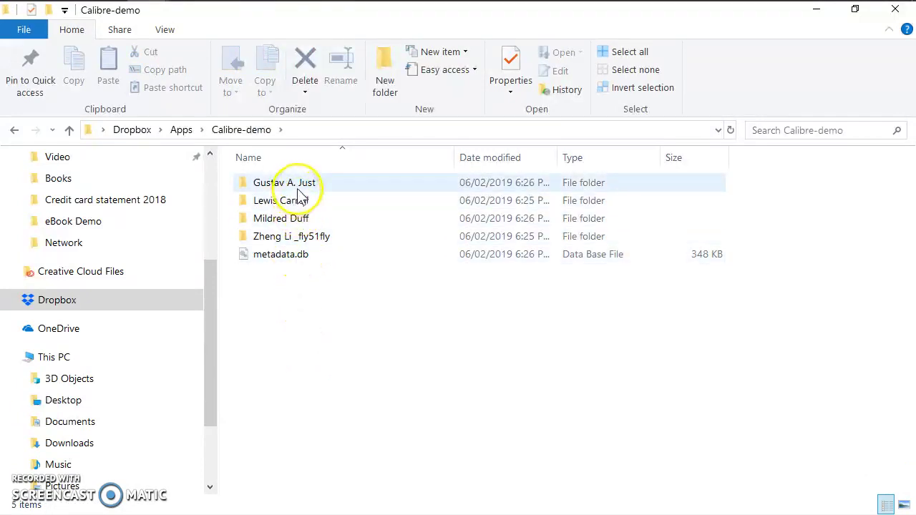
# Open the Life of Luther book folder inside its author's folder and select the EPUB file stored there.
pyautogui.moveTo(318, 187)
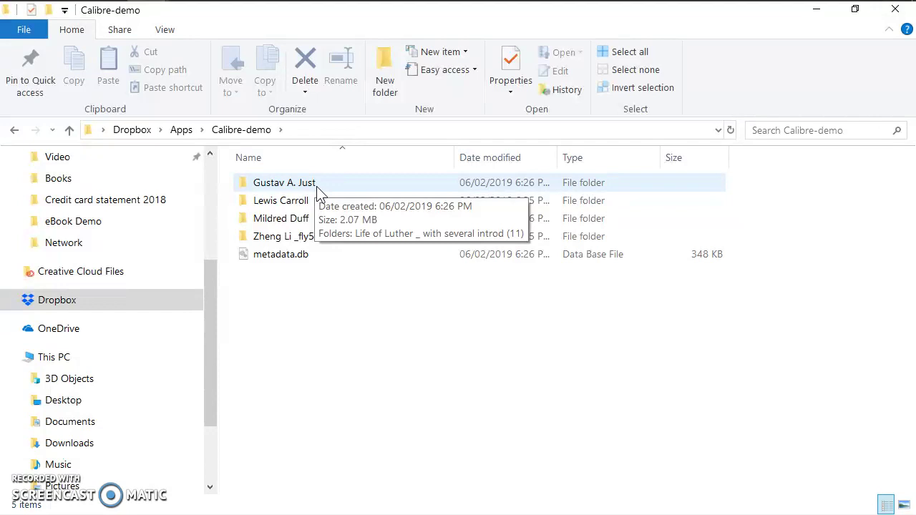
pyautogui.click(317, 189)
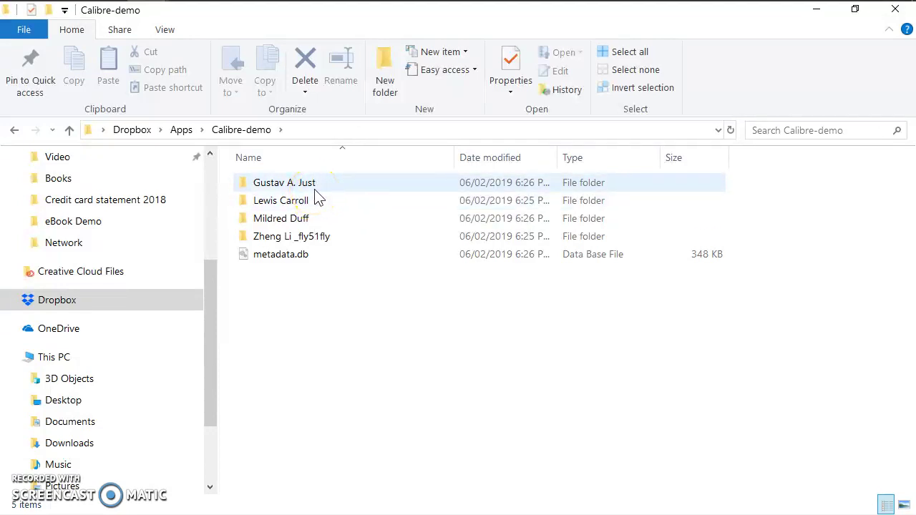
pyautogui.doubleClick(315, 188)
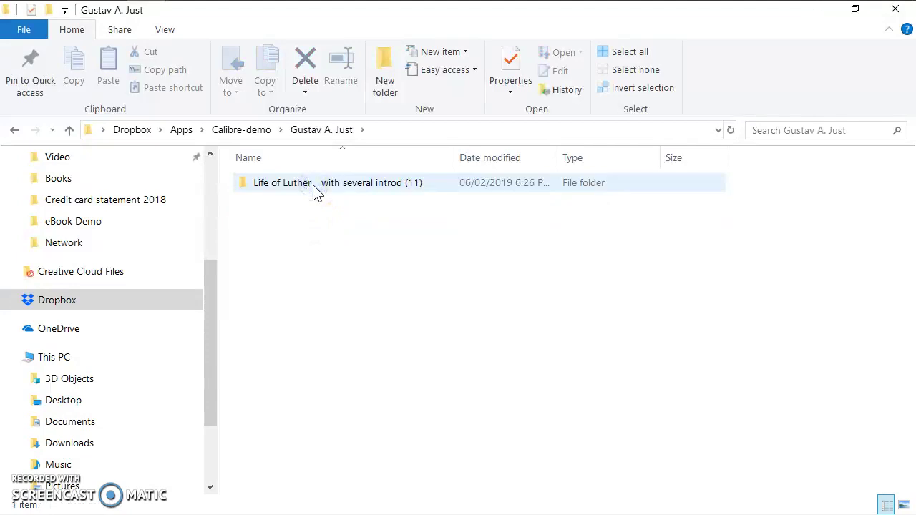
pyautogui.click(316, 192)
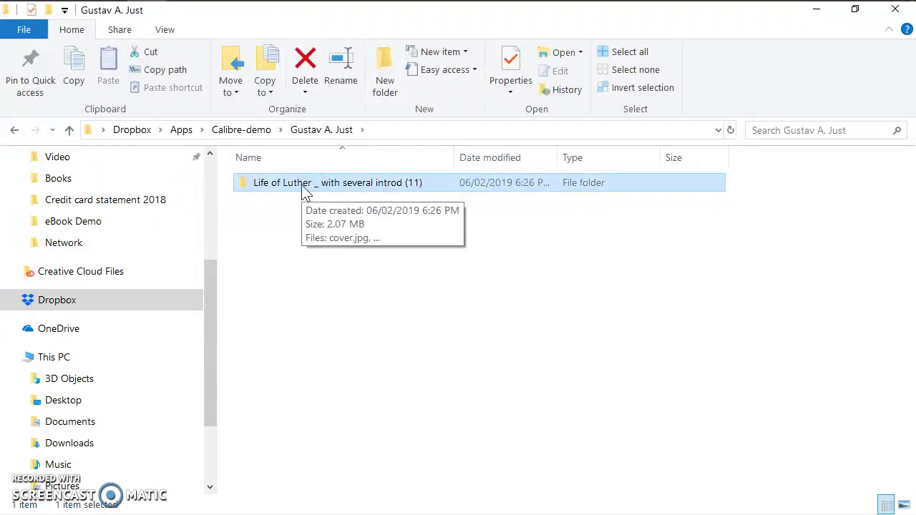
pyautogui.click(283, 191)
pyautogui.doubleClick(293, 193)
pyautogui.click(305, 201)
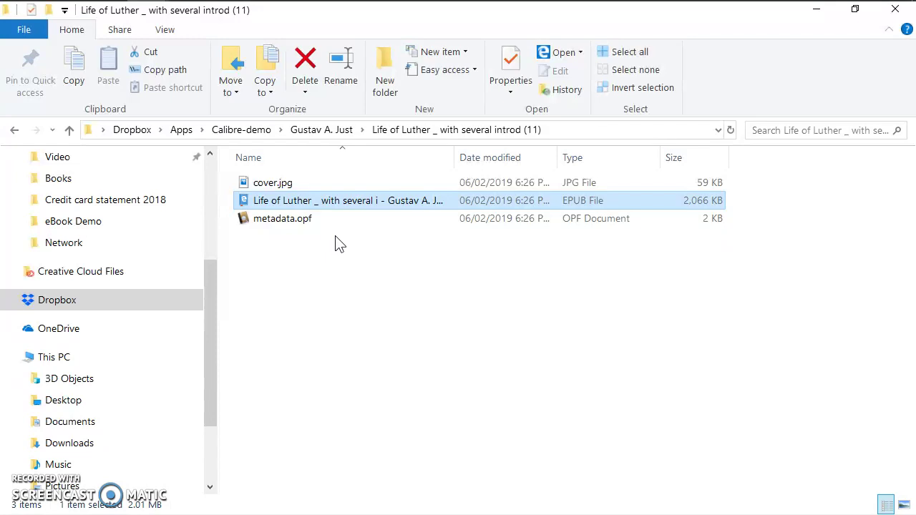
# Return to the Calibre-demo folder, open the __Du Zhe __ 2007Nian Di 10Qi (10) folder inside its author's folder, and select its EPUB file.
pyautogui.hotkey('alt', 'Left')
pyautogui.hotkey('alt', 'Left')
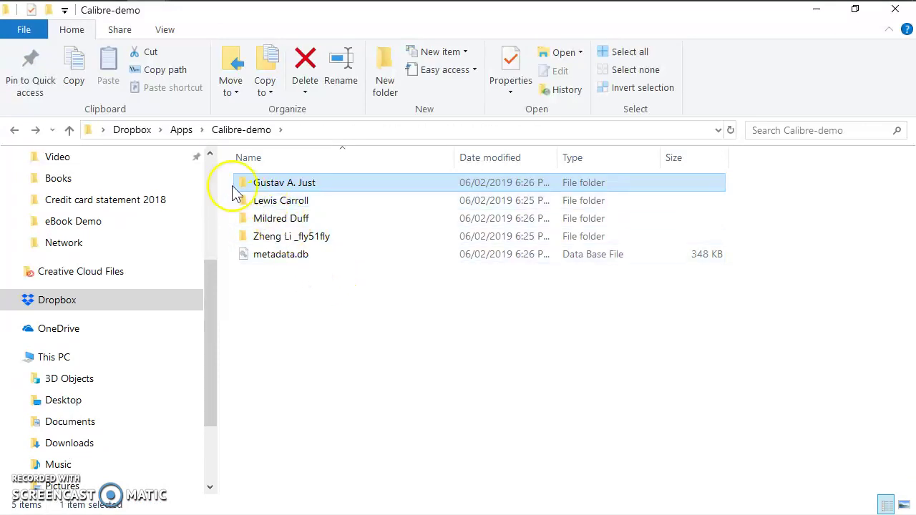
pyautogui.click(236, 135)
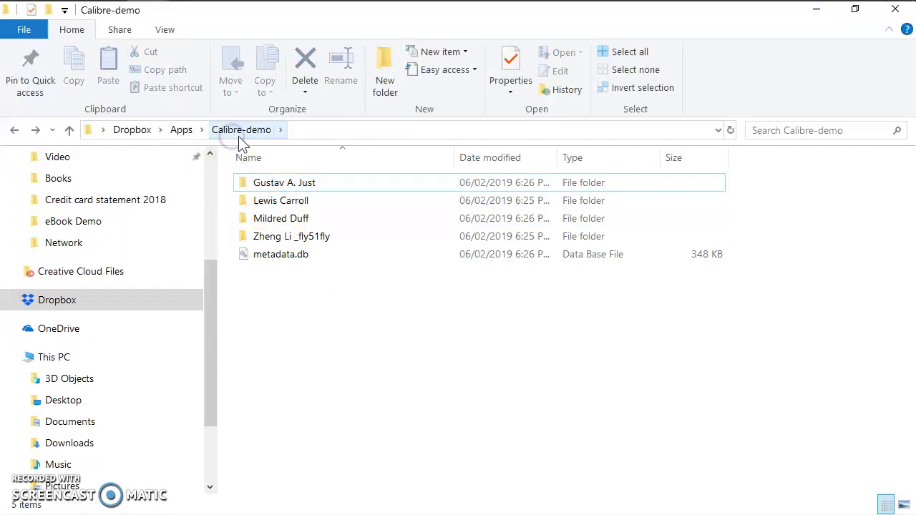
pyautogui.doubleClick(305, 237)
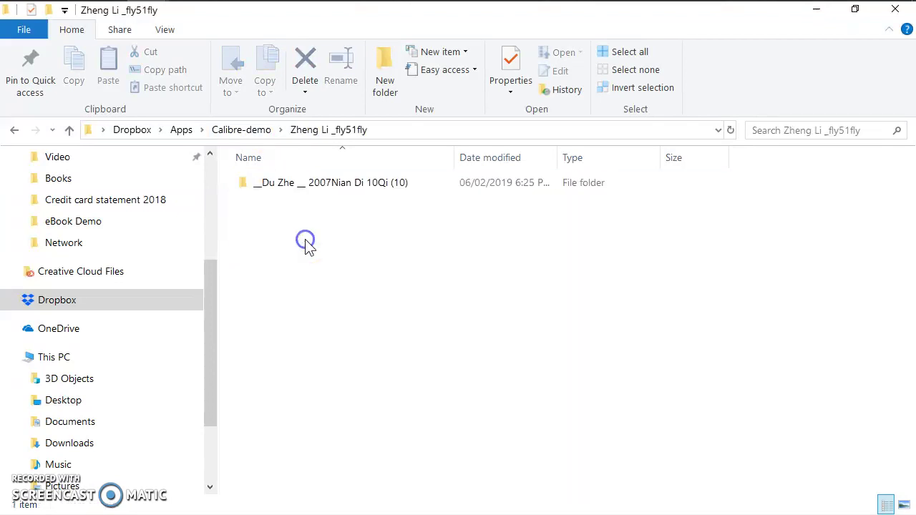
pyautogui.click(307, 195)
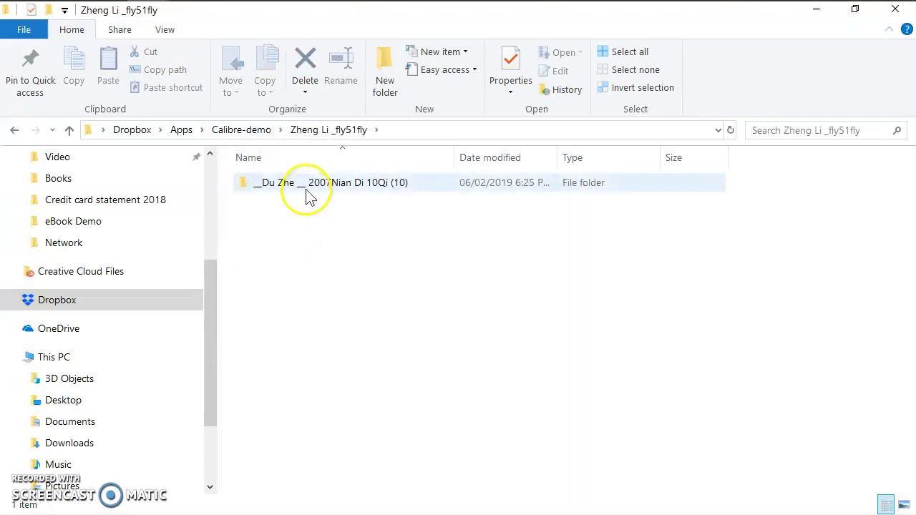
pyautogui.doubleClick(302, 193)
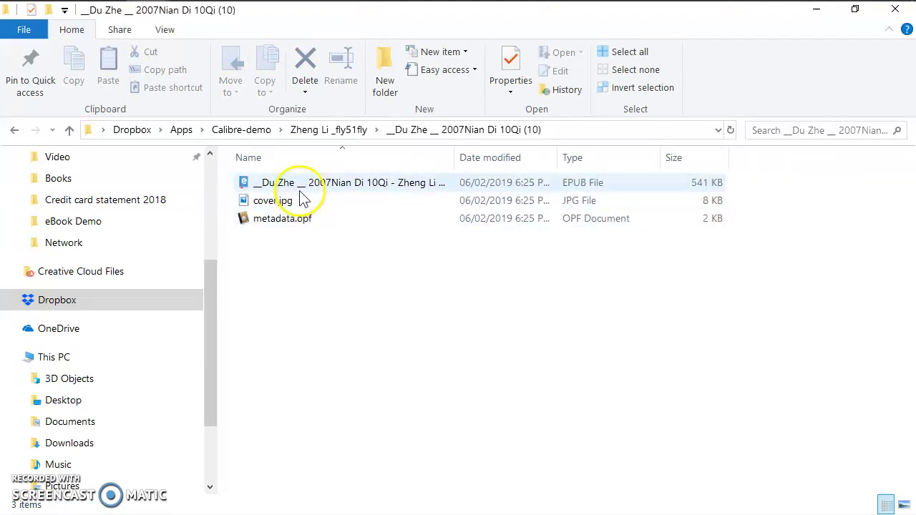
pyautogui.click(299, 190)
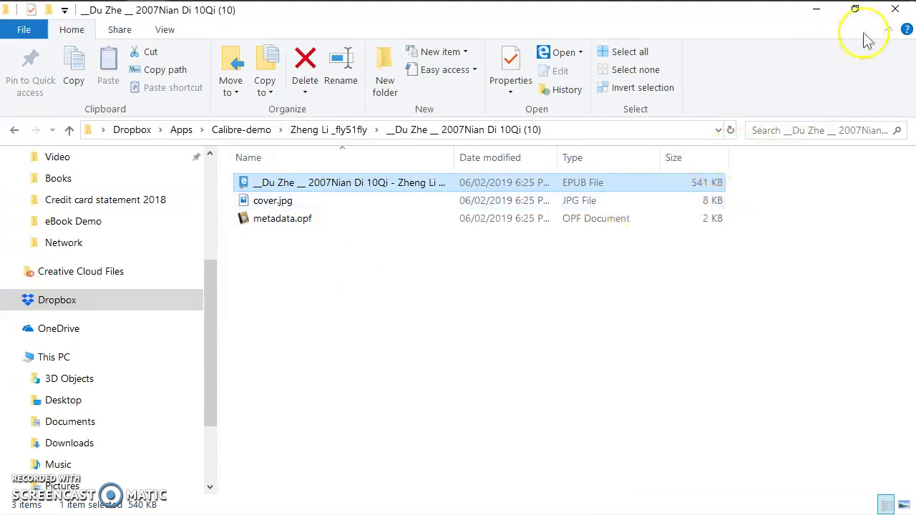
# Close the File Explorer window and return to the Calibre-demo library in calibre.
pyautogui.click(894, 13)
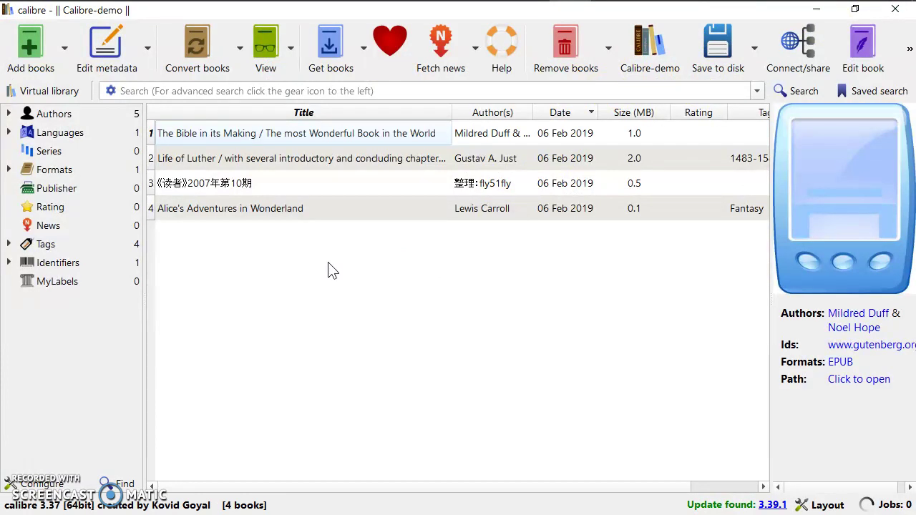
pyautogui.click(319, 274)
pyautogui.click(148, 17)
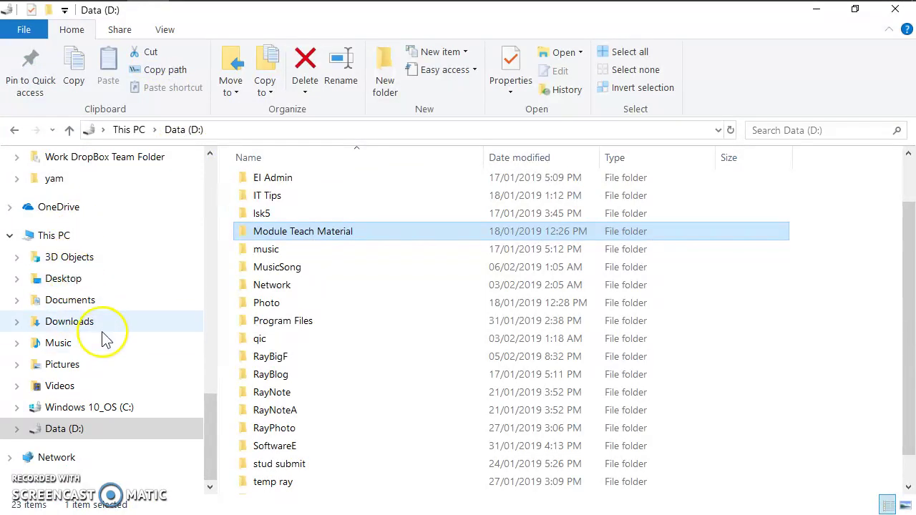
# Switch to File Explorer at the Data (D:) drive and open Dropbox's Apps folder, then its Calibre-demo library folder.
pyautogui.moveTo(209, 409); pyautogui.dragTo(239, 200)
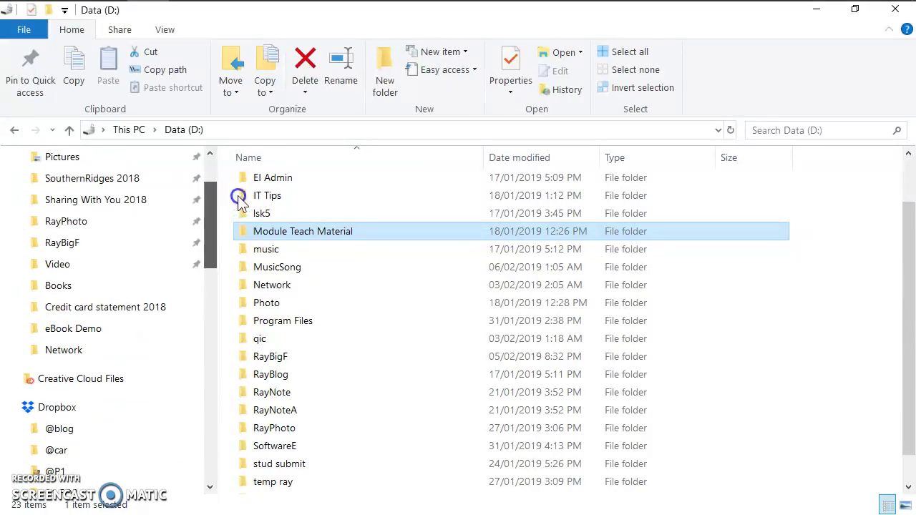
pyautogui.click(108, 407)
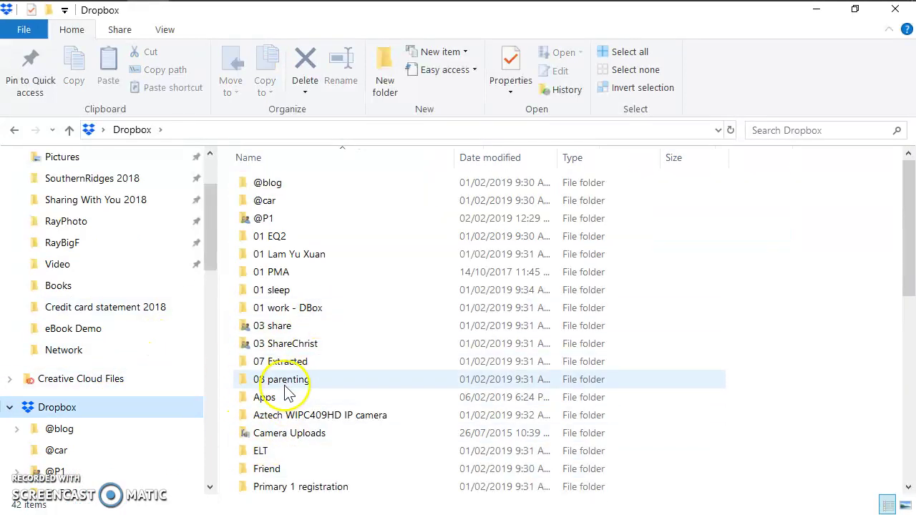
pyautogui.scroll(-2, 300, 393)
pyautogui.moveTo(283, 312)
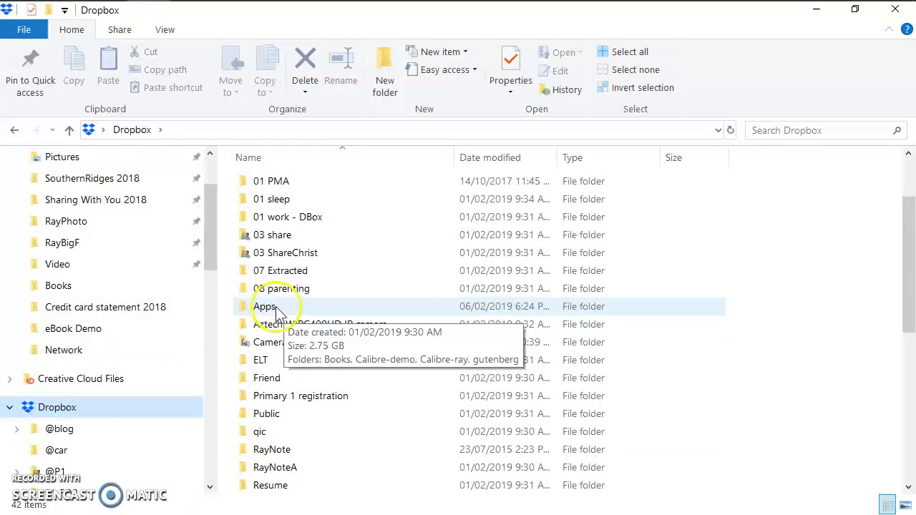
pyautogui.doubleClick(270, 308)
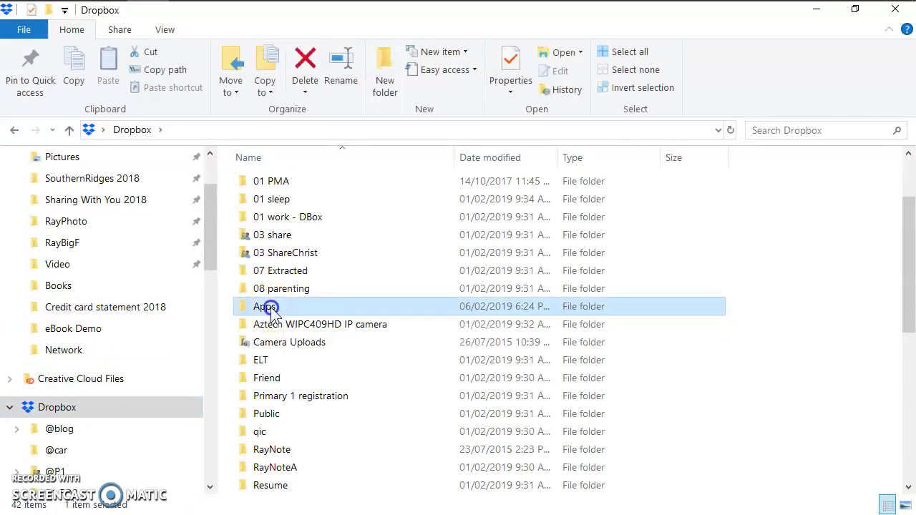
pyautogui.doubleClick(301, 204)
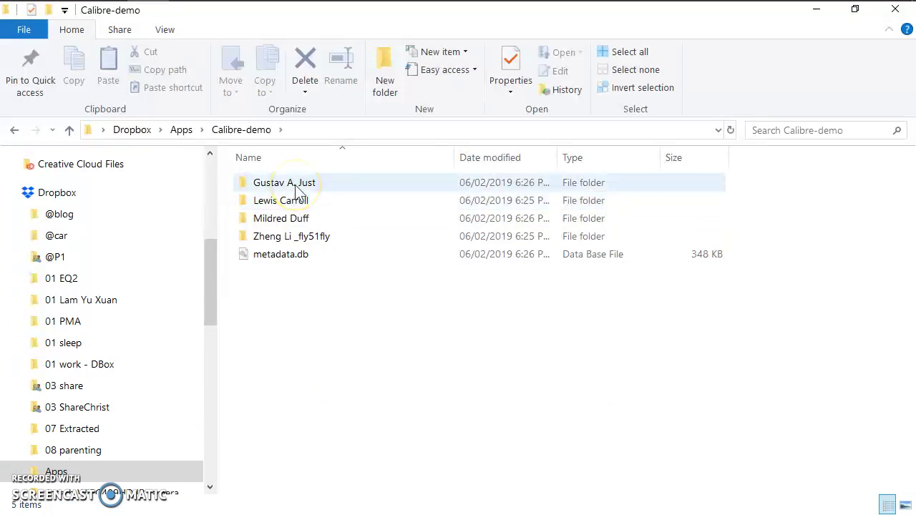
# Open the Life of Luther book folder again, select its EPUB file, and widen the Name column to fit the full file name.
pyautogui.click(299, 191)
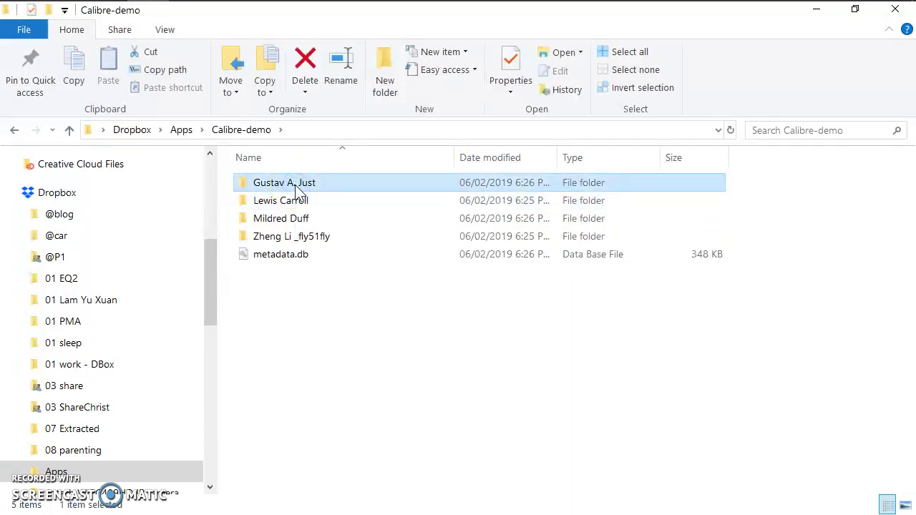
pyautogui.doubleClick(294, 185)
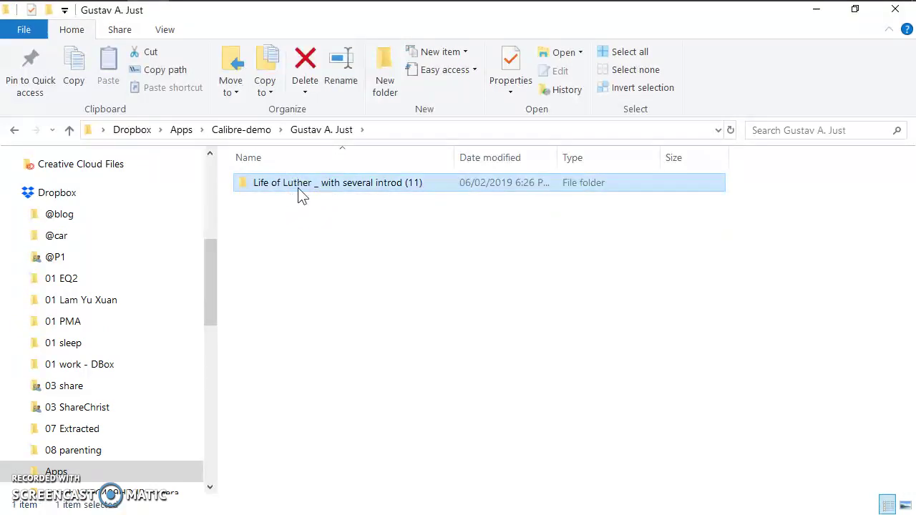
pyautogui.doubleClick(298, 185)
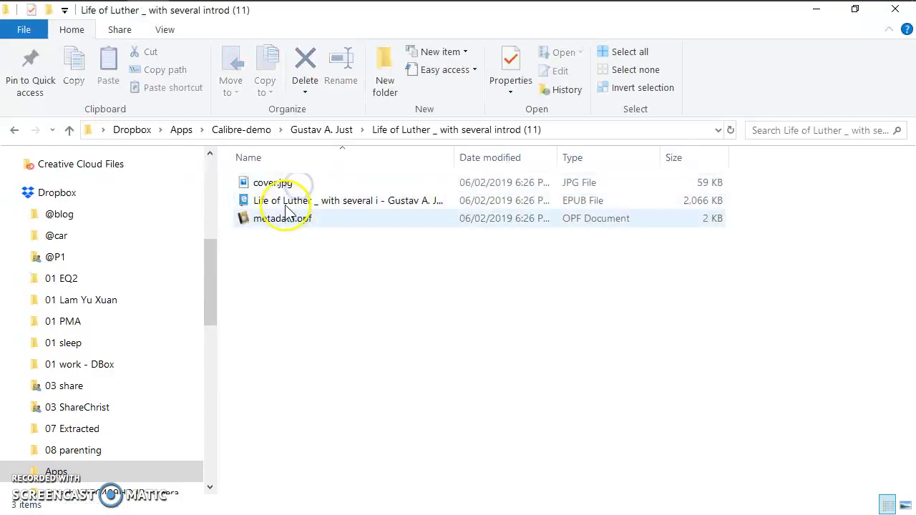
pyautogui.click(316, 199)
pyautogui.moveTo(454, 159); pyautogui.dragTo(517, 158)
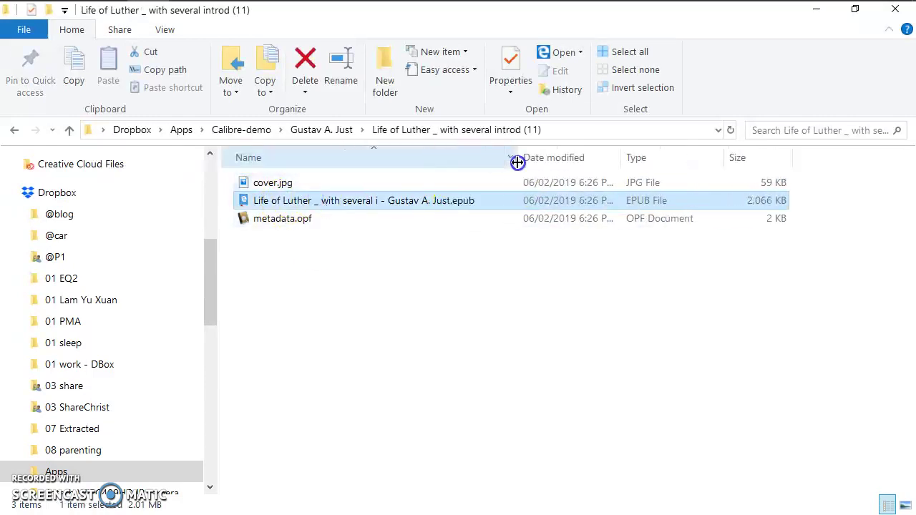